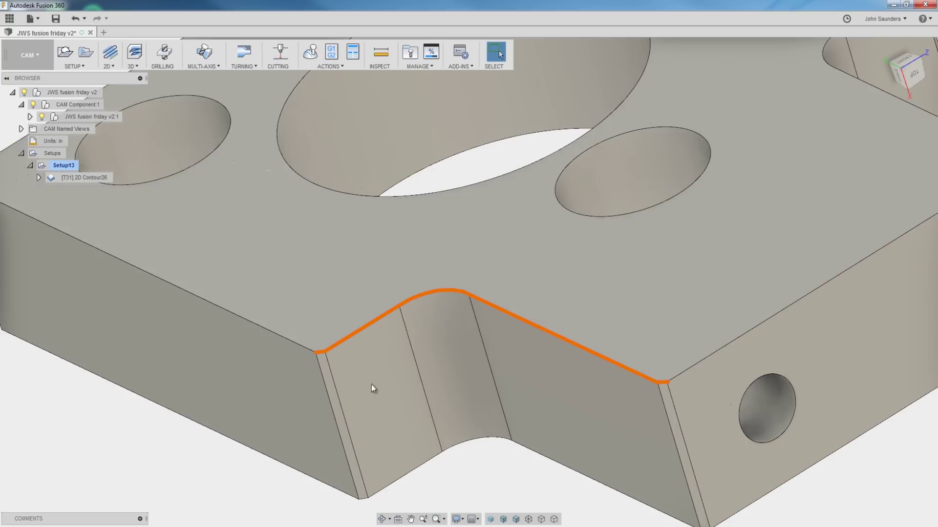
Step: Create a 2D Contour operation in Setup13 using tool #25, the Ø1/4" 45° chamfer mill
left_click(108, 64)
left_click(123, 114)
left_click(733, 132)
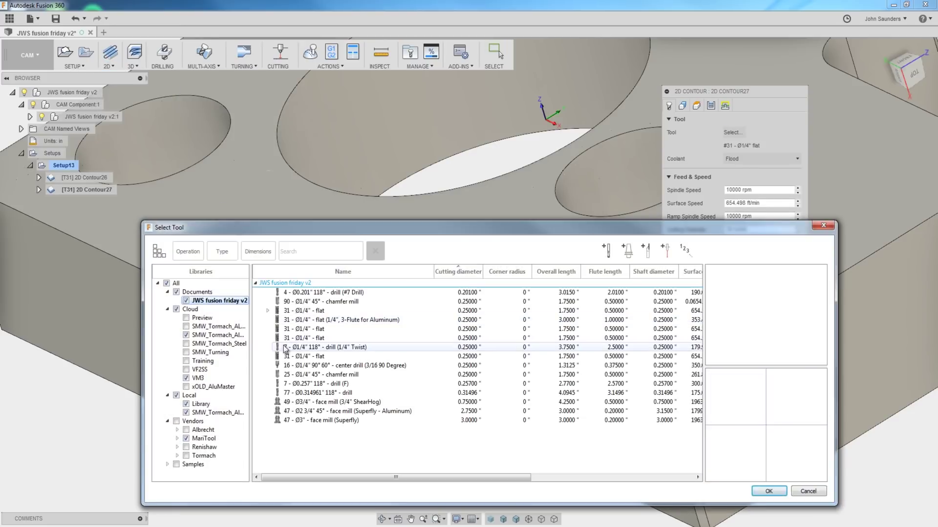
left_click(310, 375)
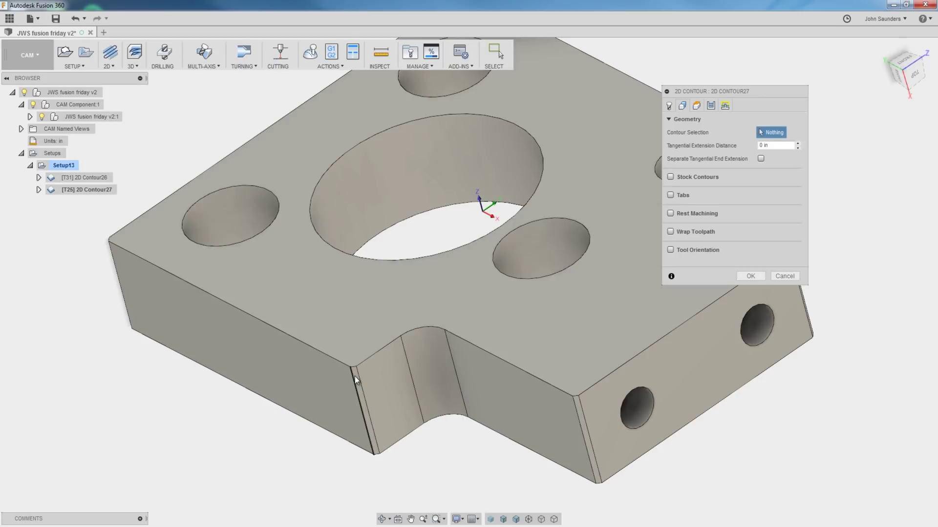
Step: Try picking the notch's top edges one at a time as separate contour chains, starting at the small corner edge
scroll(355, 374, "up", 3)
left_click(348, 363)
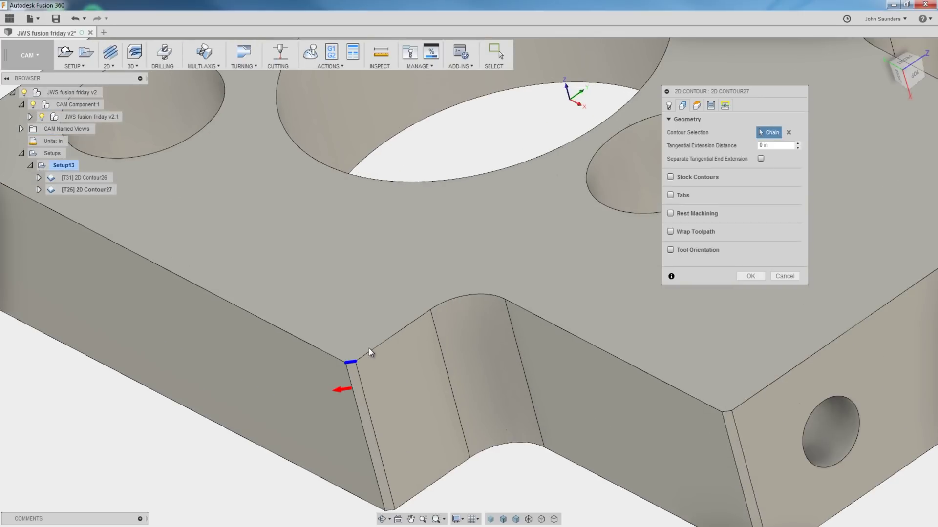
scroll(370, 350, "down", 5)
left_click(399, 337)
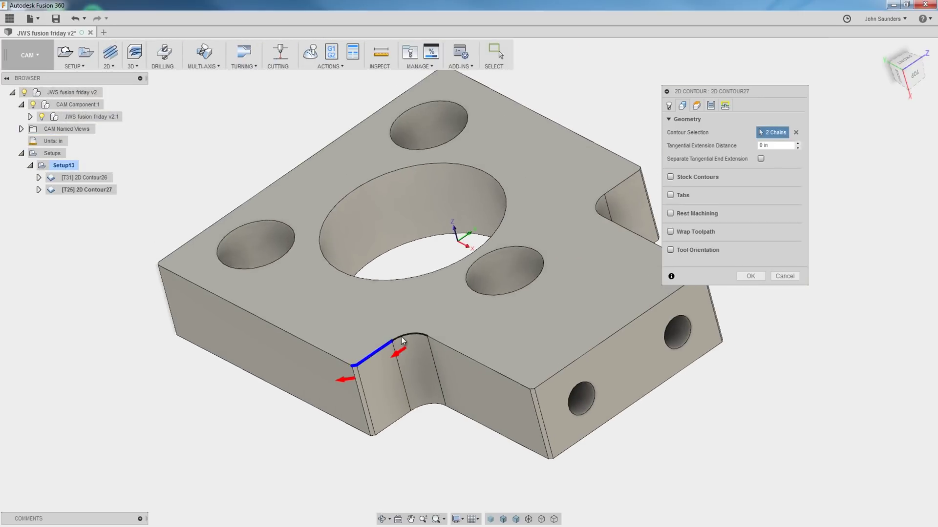
left_click(466, 358)
scroll(532, 407, "up", 3)
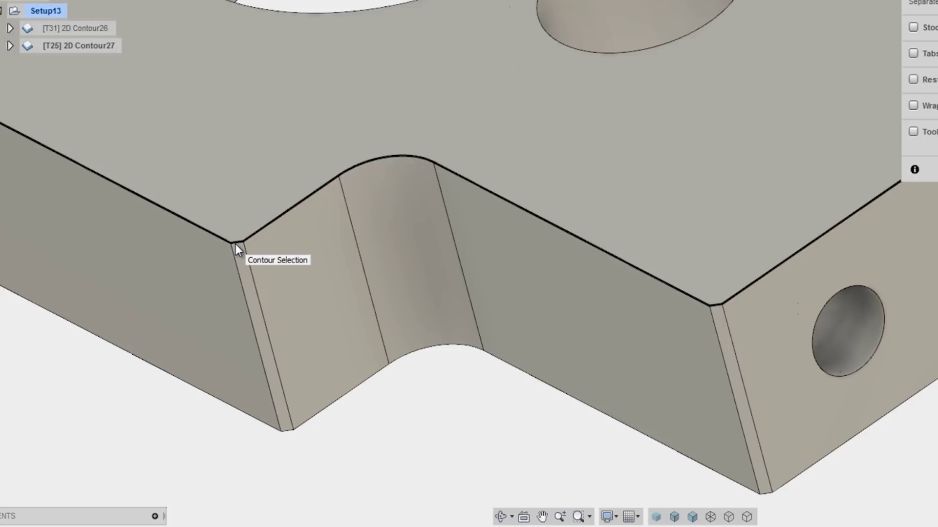
Step: Select the notch's top edges, from one small corner edge to the other, as a single open contour and accept the selection
left_click(236, 245)
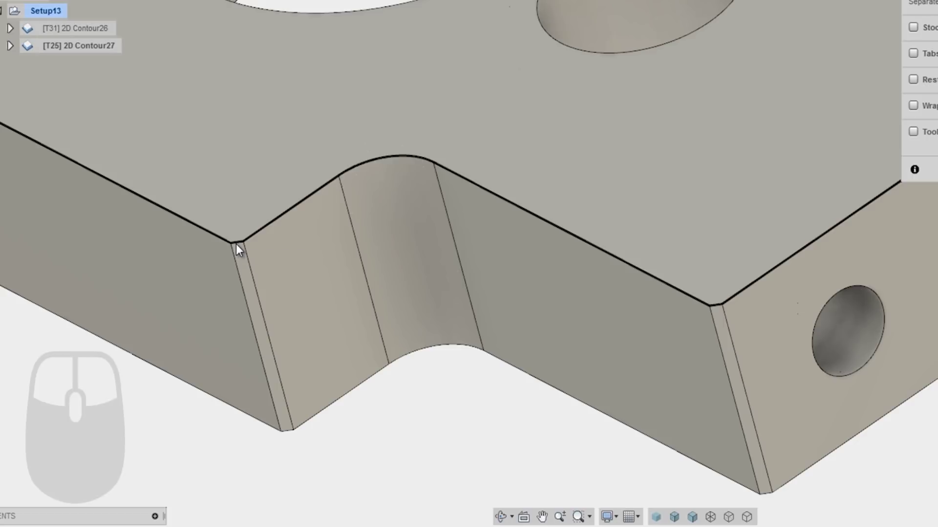
left_click(155, 462)
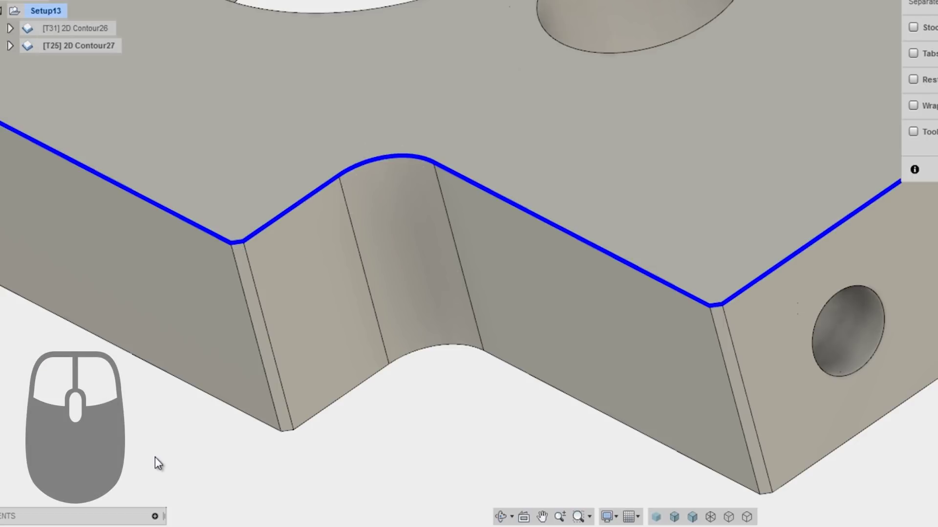
left_click(240, 244)
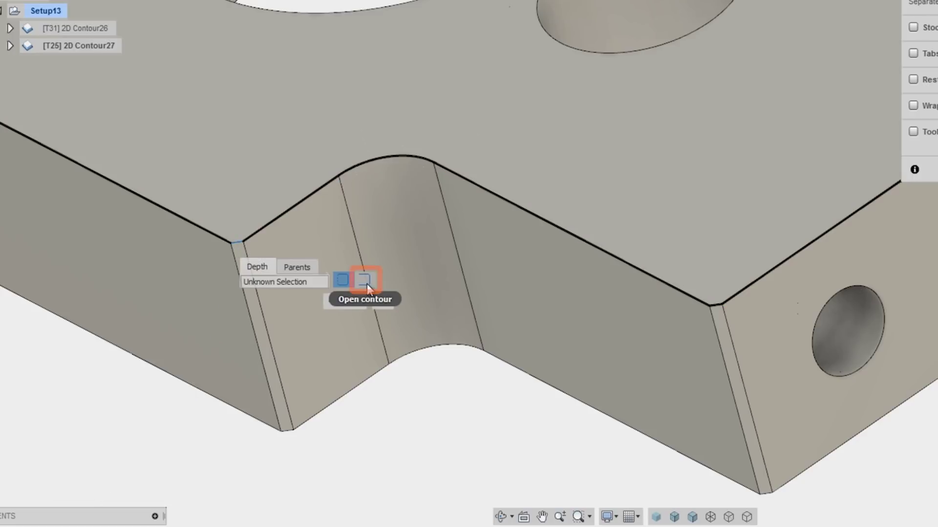
left_click(364, 282)
left_click(370, 280)
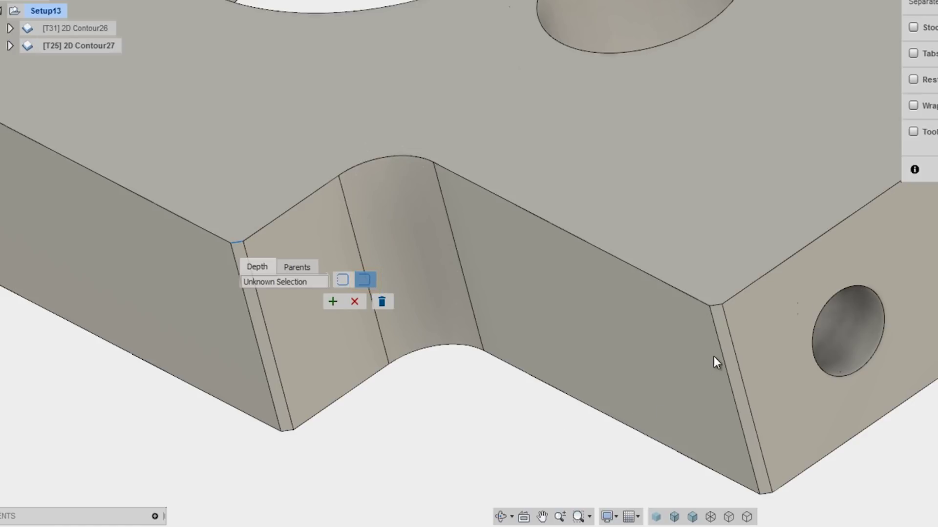
left_click(716, 307)
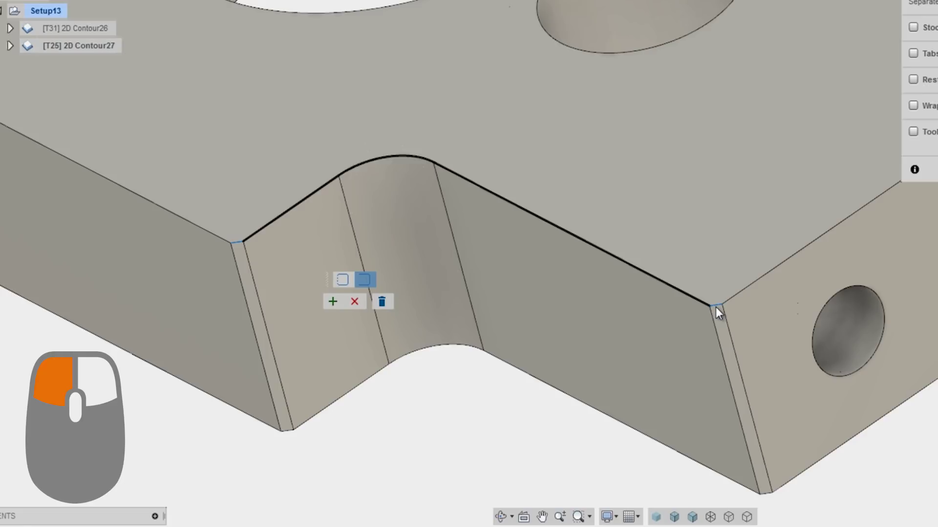
left_click(332, 303)
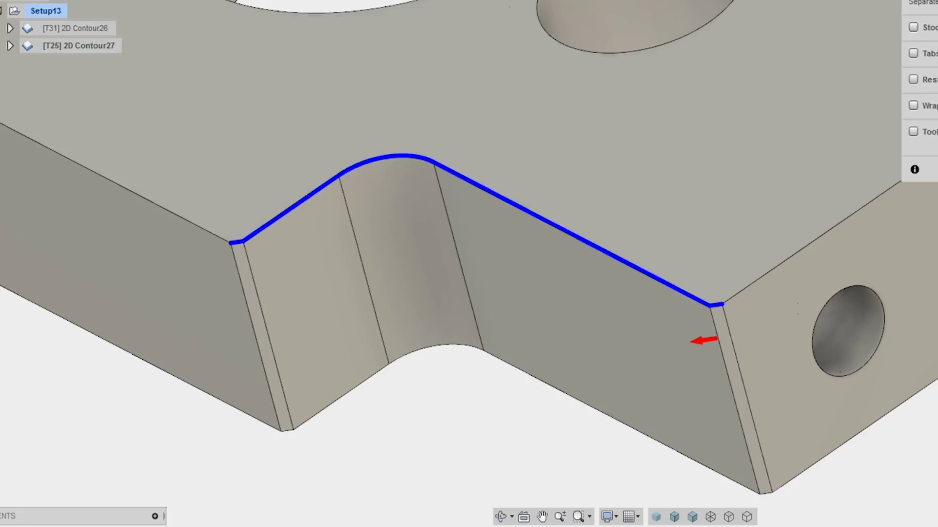
left_click(236, 243)
left_click(236, 244)
left_click(364, 279)
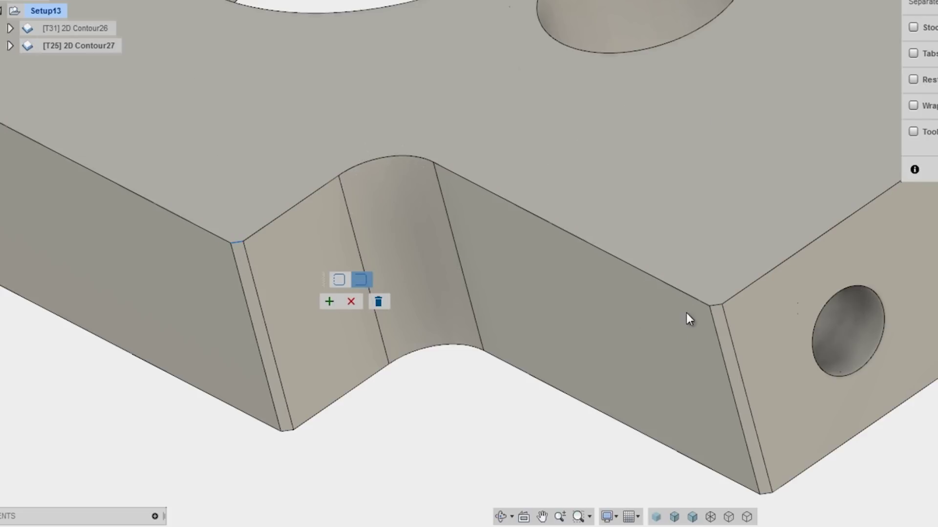
left_click(329, 302)
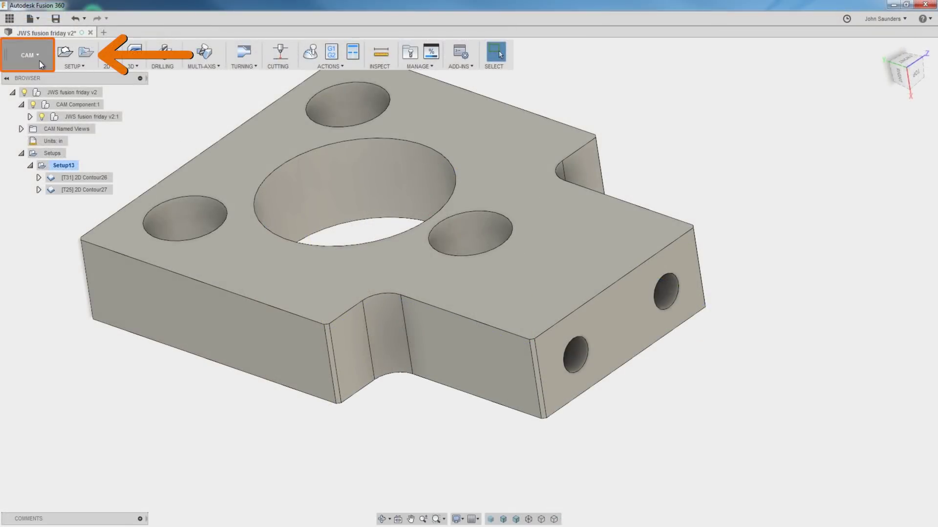
Step: Switch to the Model workspace and start a Project sketch on the block's large face with the holes
left_click(39, 60)
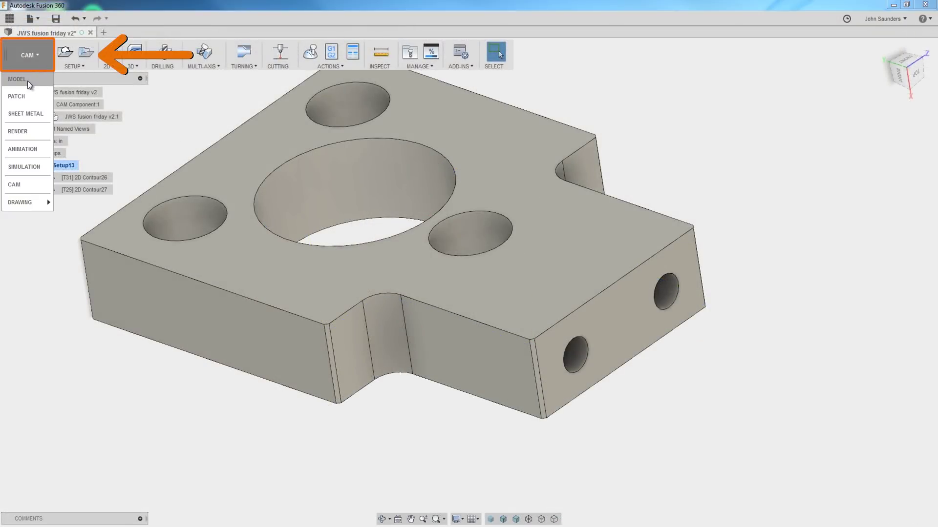
left_click(28, 81)
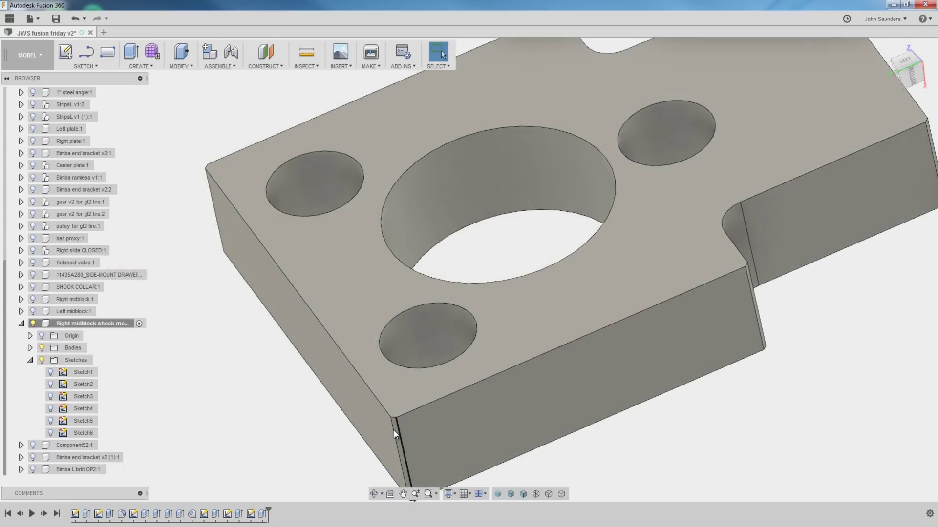
scroll(394, 430, "up", 3)
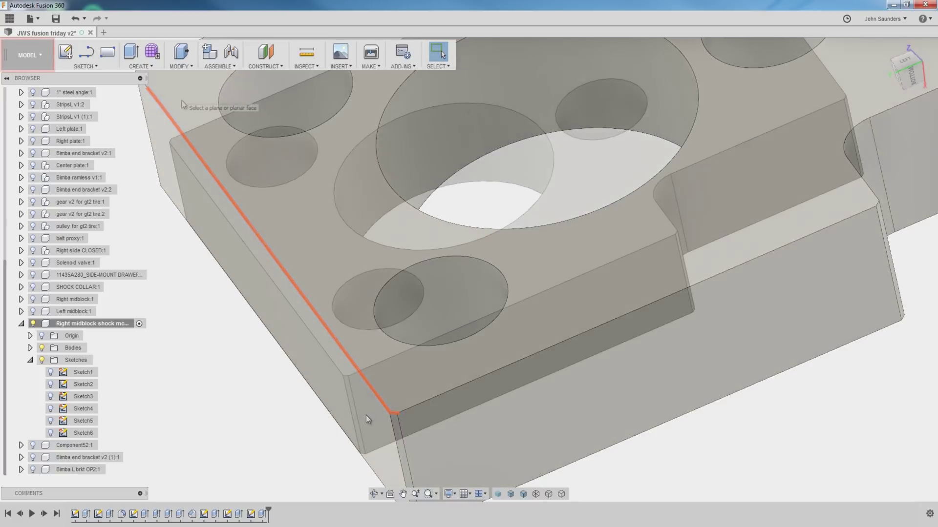
key("p")
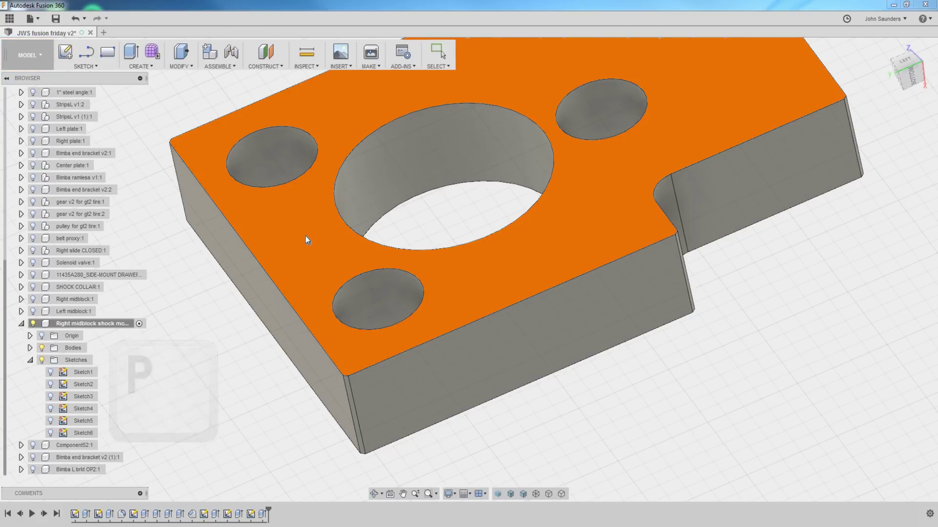
left_click(306, 235)
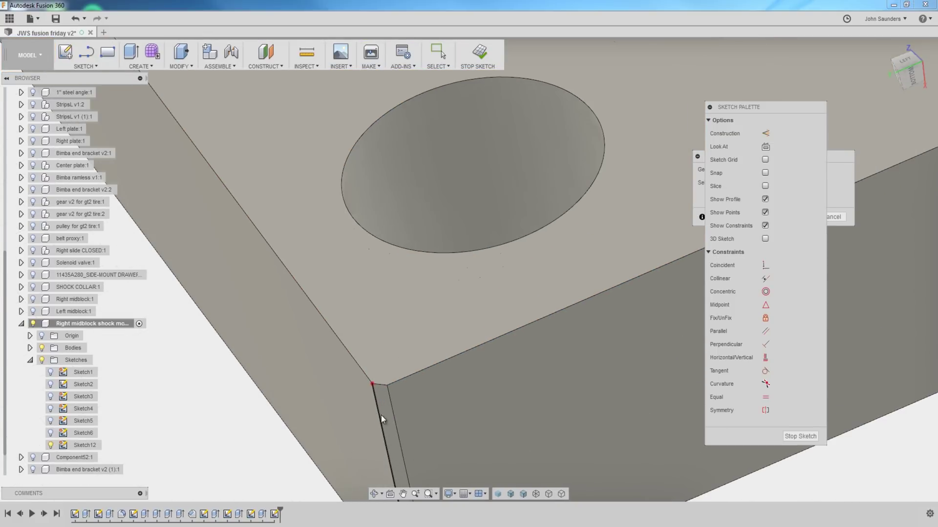
Step: Project the face's long straight edge and the small corner edges at both its ends, and finish the sketch
left_click(379, 385)
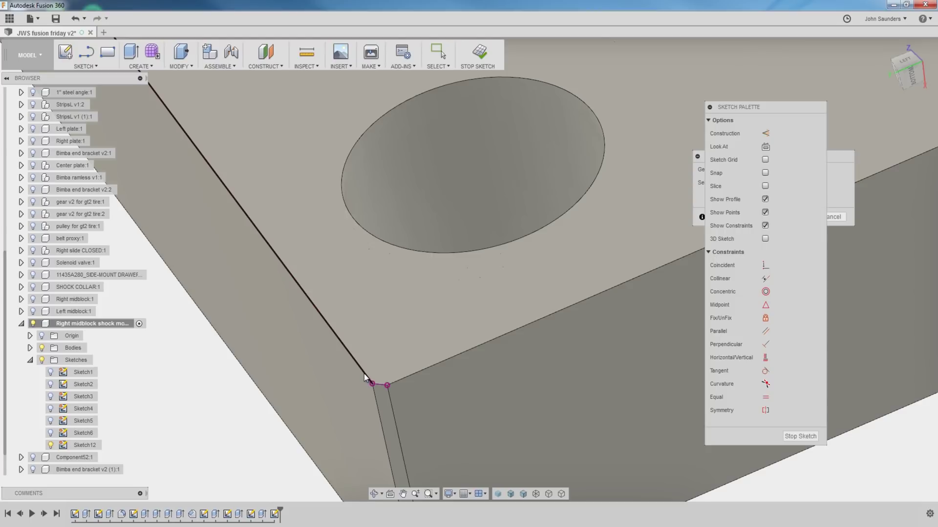
left_click(280, 248)
scroll(280, 248, "down", 3)
middle_click_drag(281, 248, 488, 375)
scroll(337, 199, "down", 2)
middle_click_drag(274, 115, 324, 136, "shift")
scroll(310, 131, "up", 3)
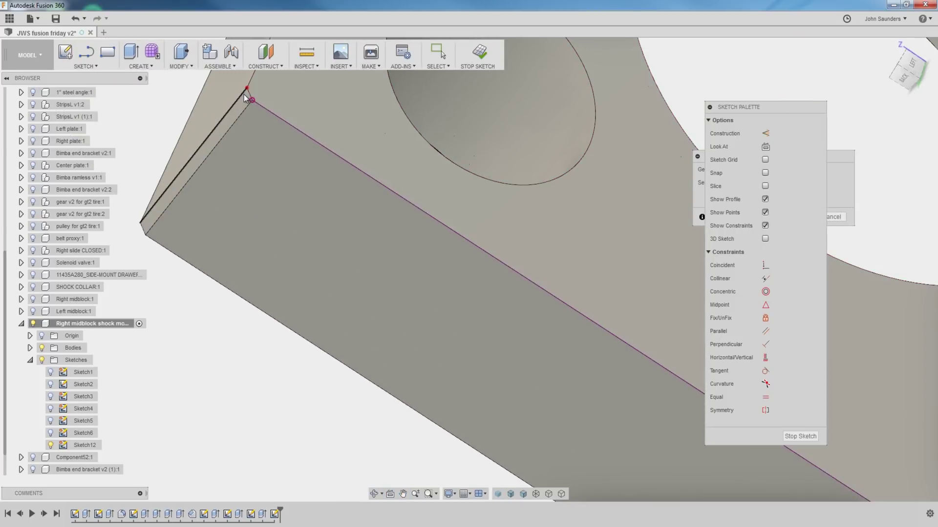
left_click(250, 93)
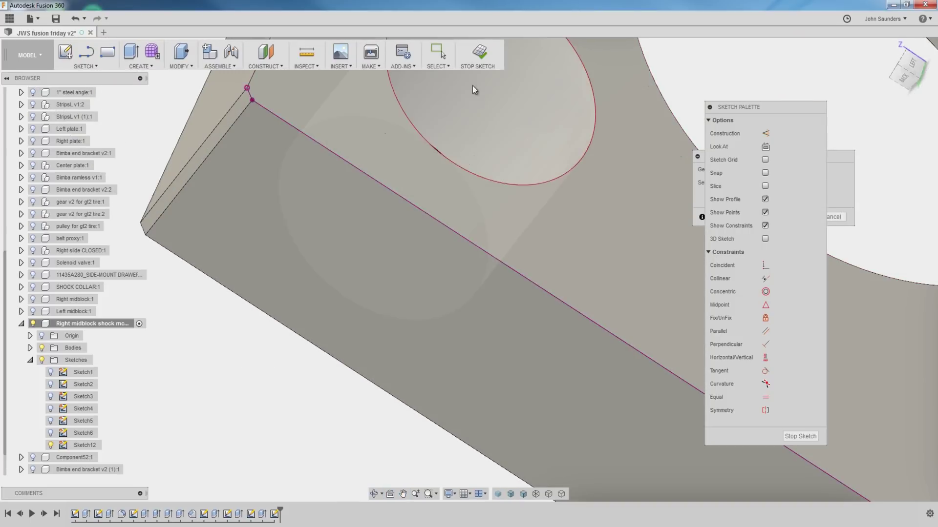
left_click(480, 56)
Step: Hide the component's bodies to examine the projected sketch on its own, and show the bodies again
scroll(417, 251, "down", 4)
mouse_move(442, 301)
middle_mouse_down("shift")
mouse_move(395, 265)
mouse_move(347, 274)
mouse_move(230, 229)
middle_mouse_up("shift")
left_click(41, 347)
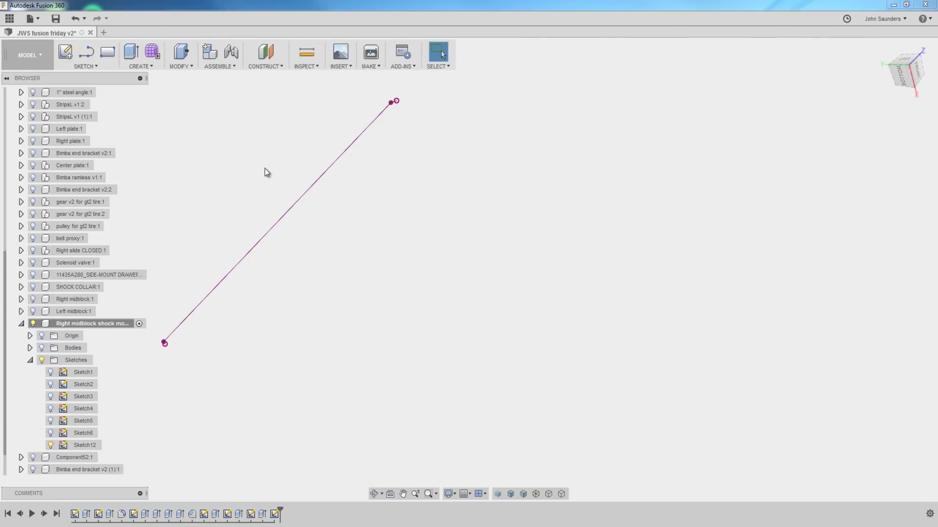
middle_click_drag(266, 174, 299, 267, "shift")
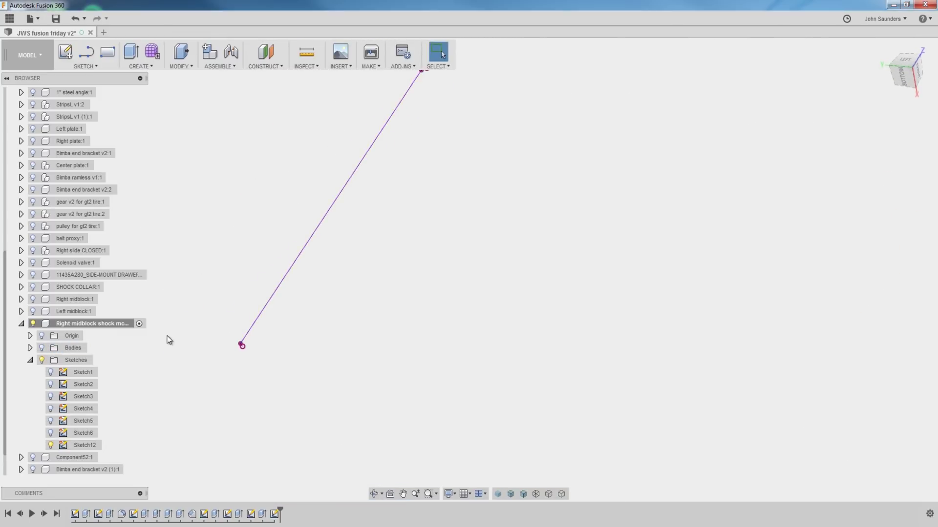
left_click(42, 348)
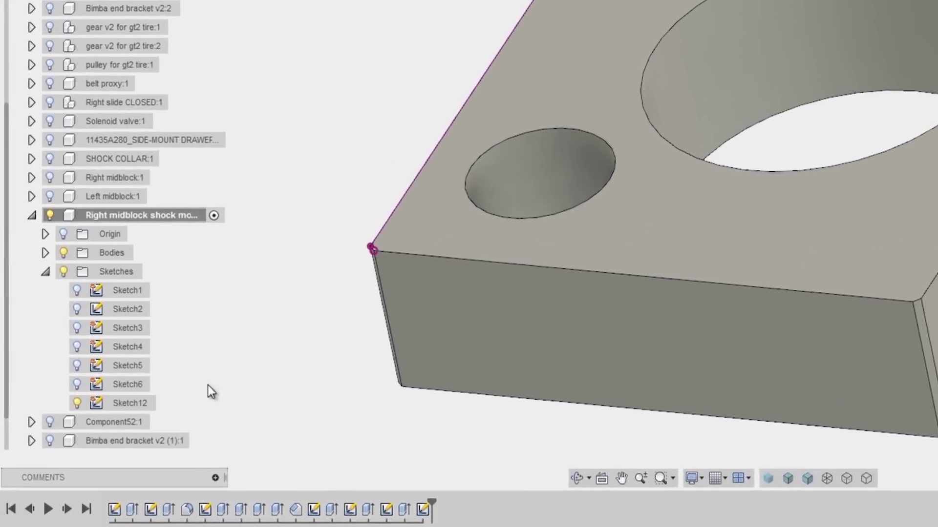
Step: Rename the new projected sketch as "Special Chamfer"
double_click(134, 403)
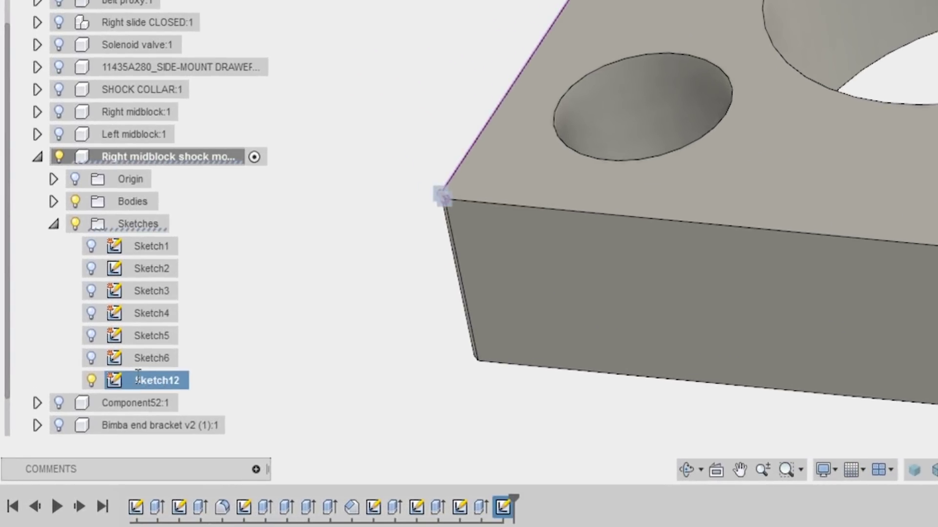
type("Special Chamfer")
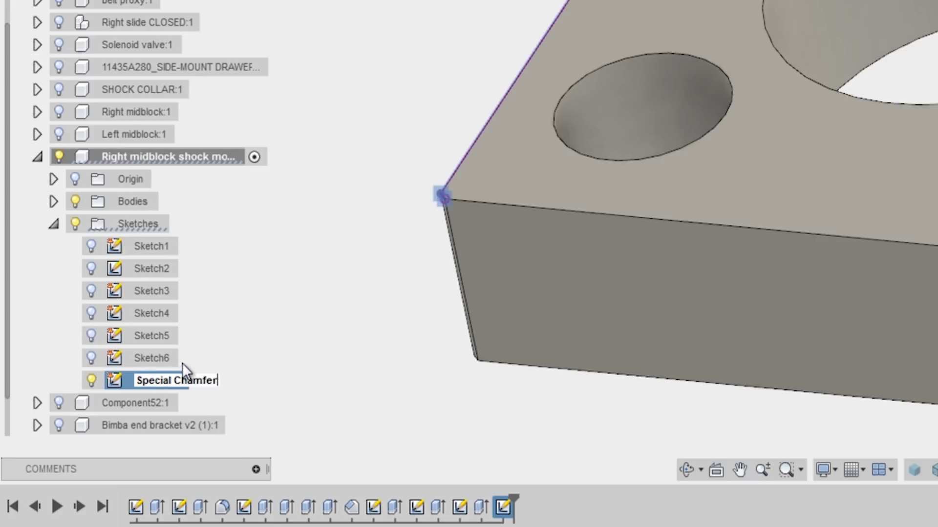
key("Return")
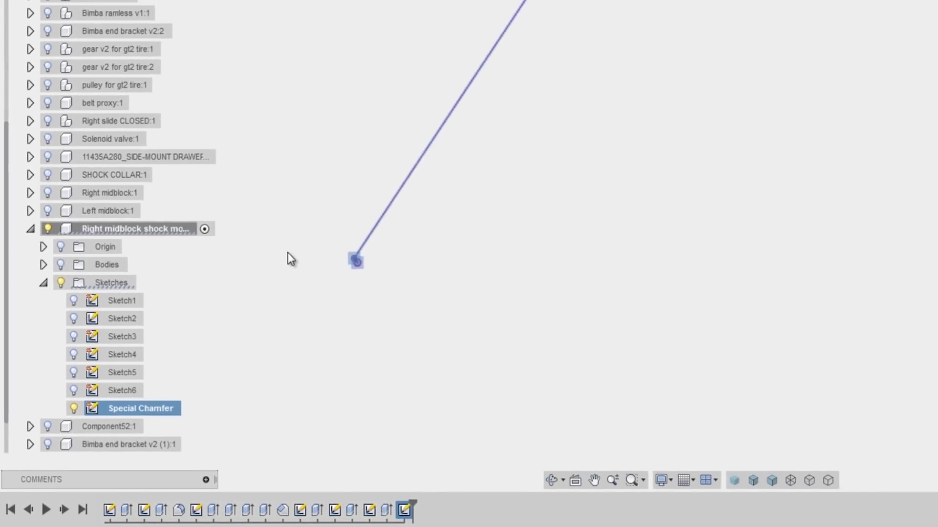
left_click(287, 253)
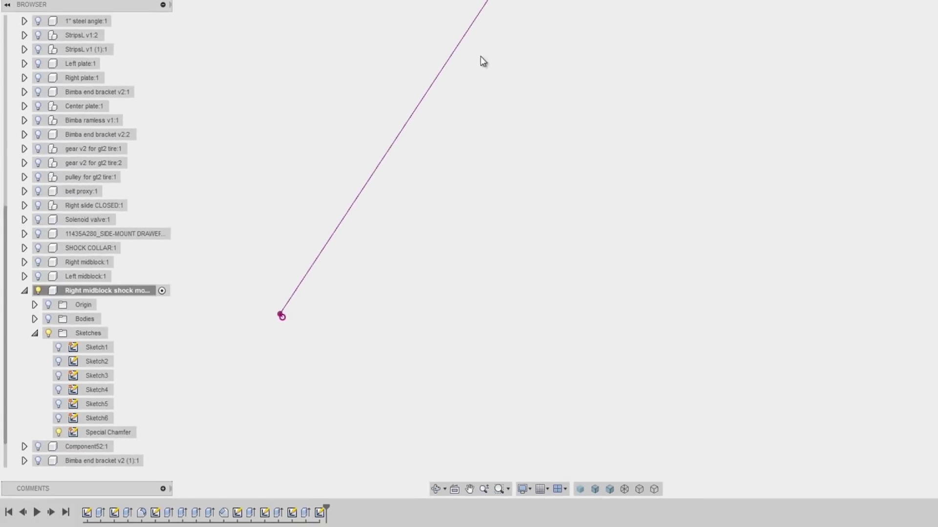
Step: Examine the whole Special Chamfer sketch without the block, and turn the bodies' visibility back on
scroll(461, 105, "down", 2)
middle_click_drag(480, 33, 500, 108)
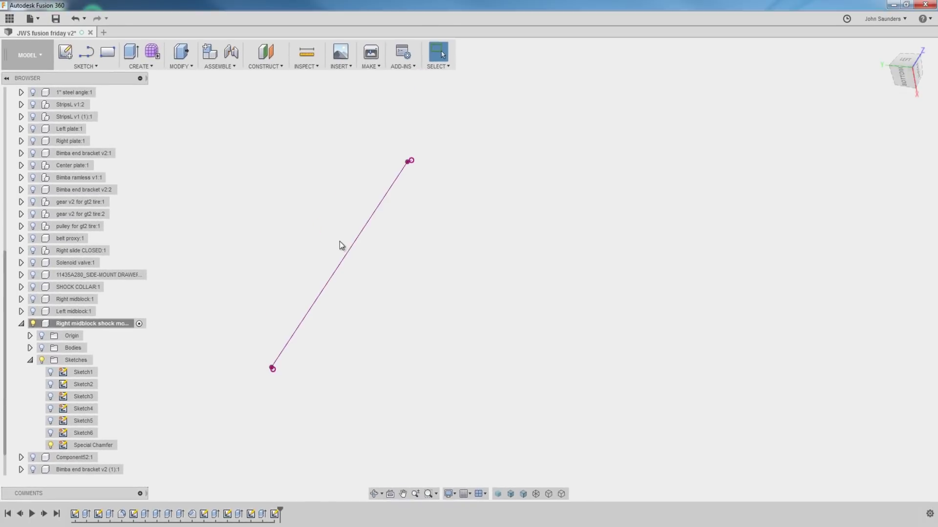
middle_click_drag(341, 245, 303, 234, "shift")
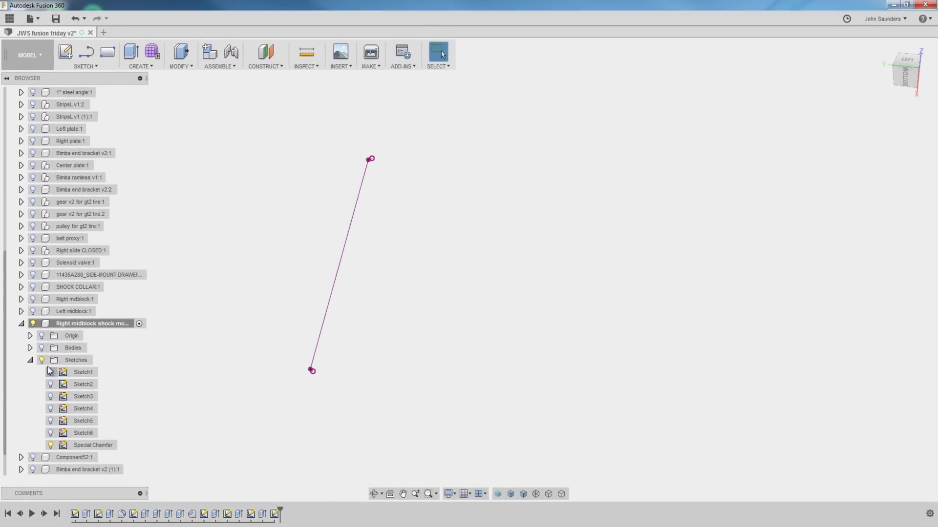
left_click(42, 348)
Step: Switch to the CAM workspace, start a new 2D Contour operation in Setup13, and bring up its geometry settings
left_click(29, 55)
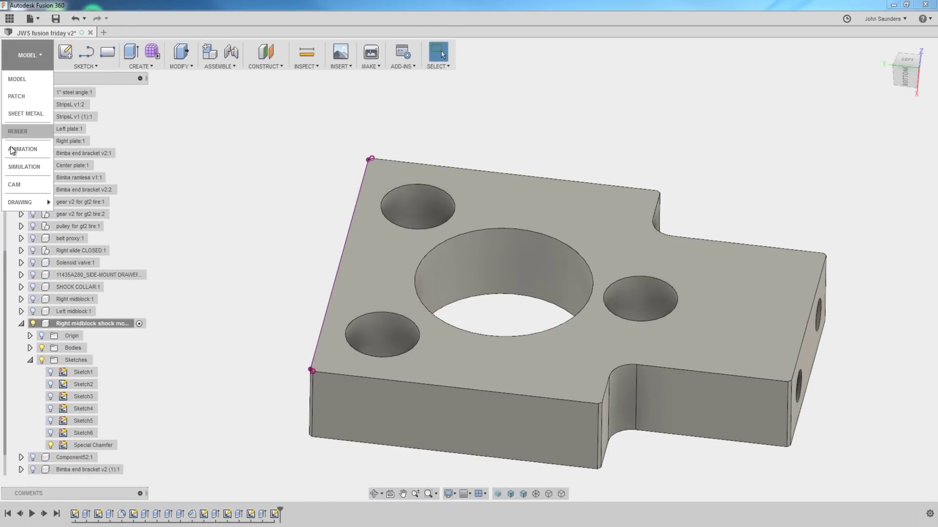
left_click(19, 184)
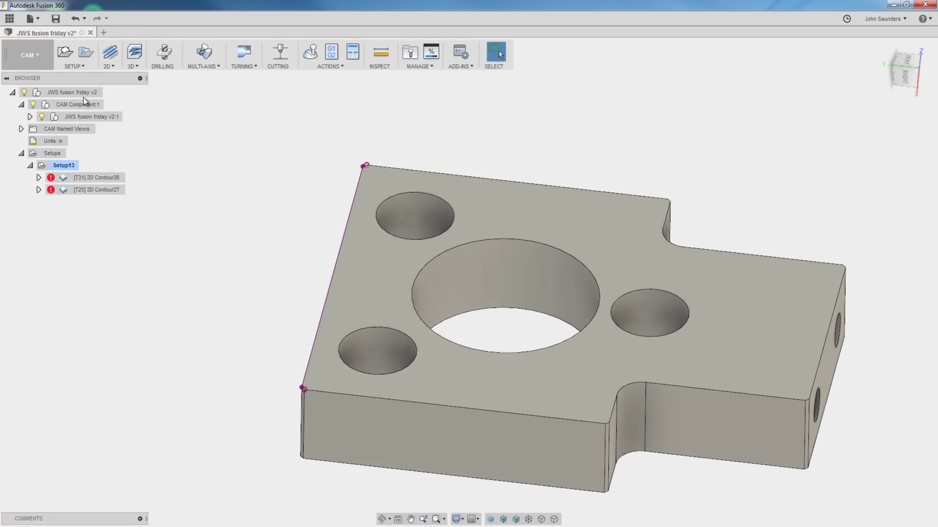
left_click(79, 65)
left_click(108, 66)
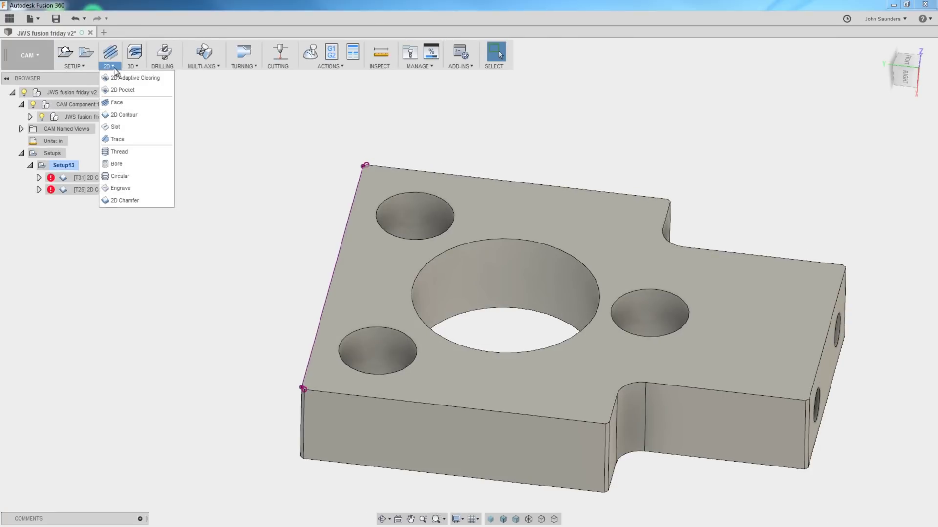
left_click(124, 115)
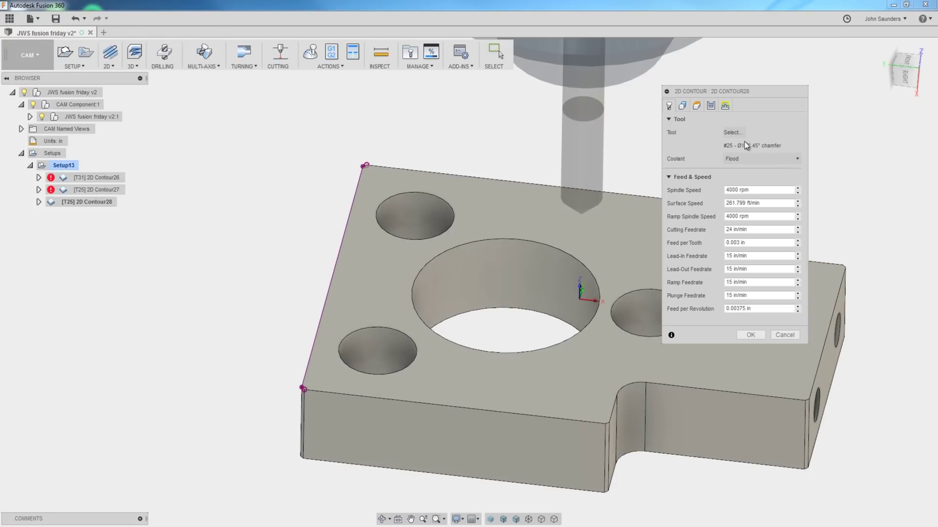
left_click(682, 106)
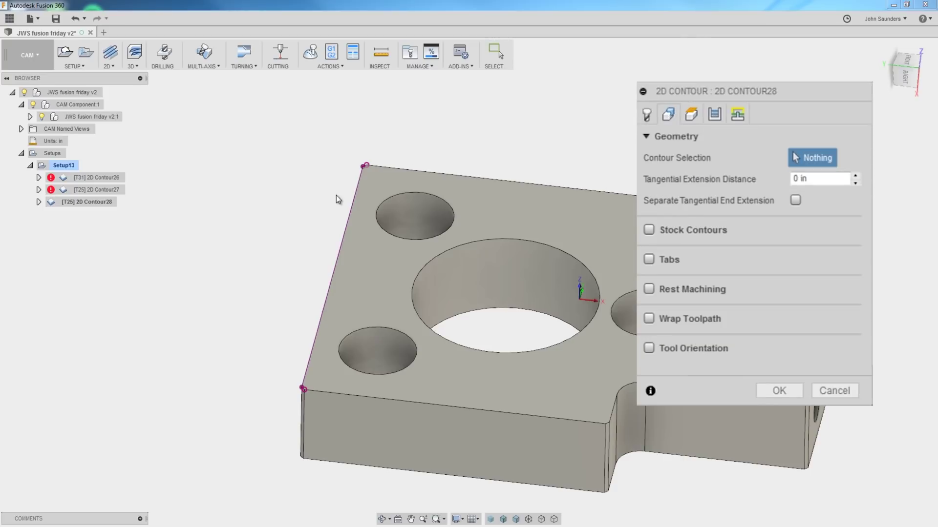
Step: Choose the Special Chamfer sketch of the Right midblock shock mount component as the contour and generate the toolpath
left_click(29, 117)
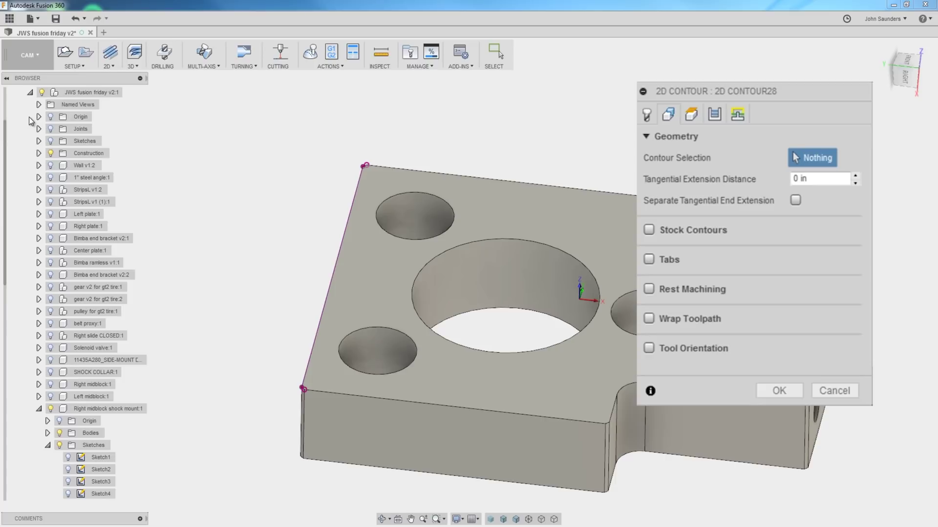
scroll(92, 342, "down", 3)
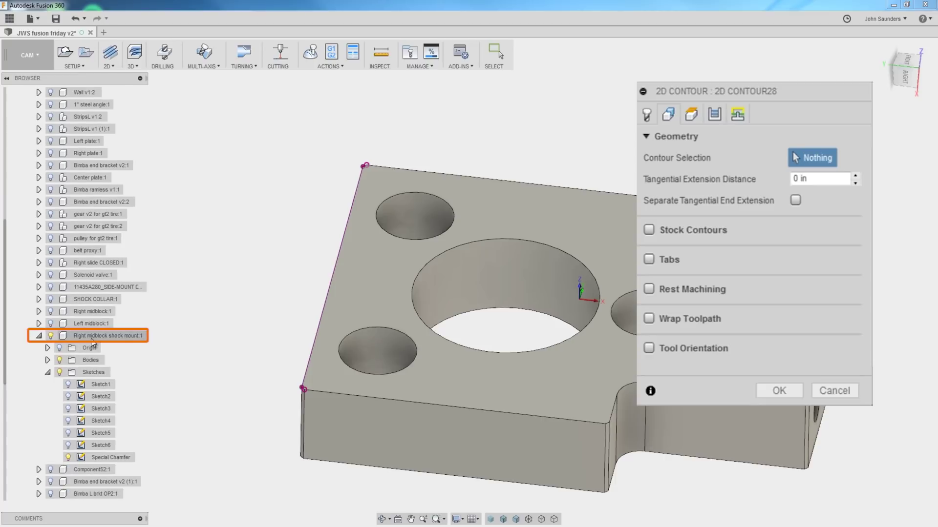
left_click(98, 458)
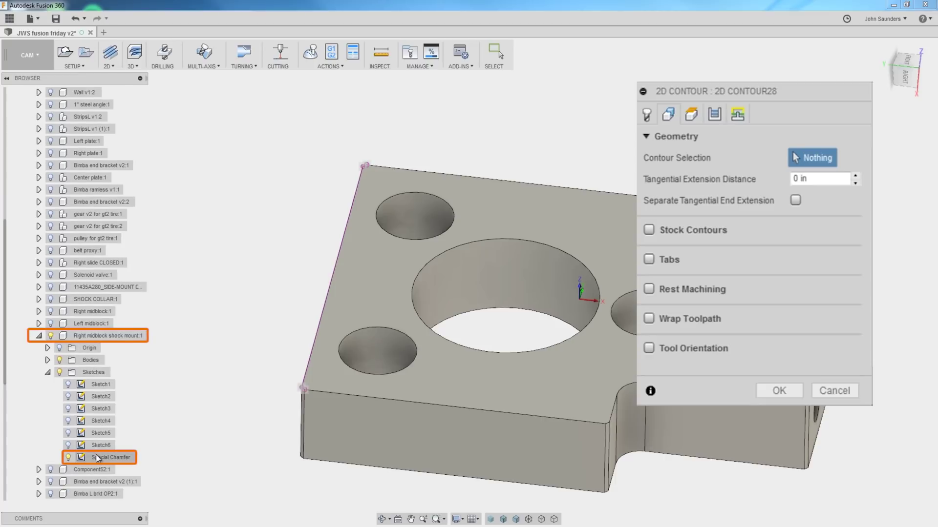
left_click(779, 391)
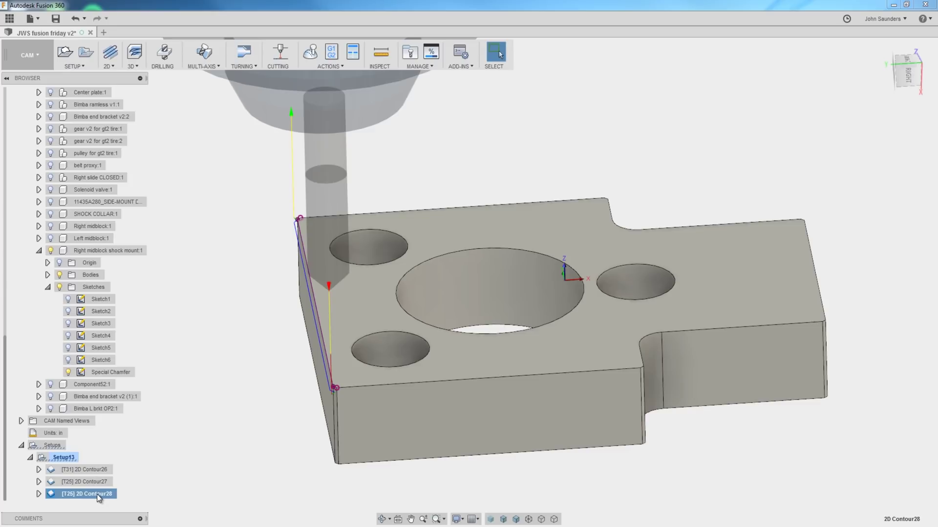
Step: Edit the new 2D Contour28 operation to set its chamfer width to 0.015 in, and regenerate its toolpath
right_click(99, 497)
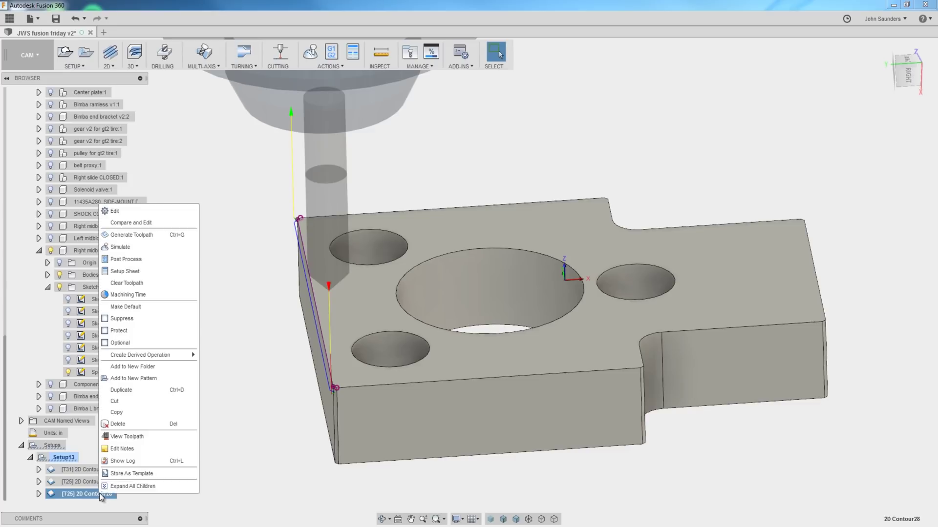
left_click(133, 210)
left_click(709, 104)
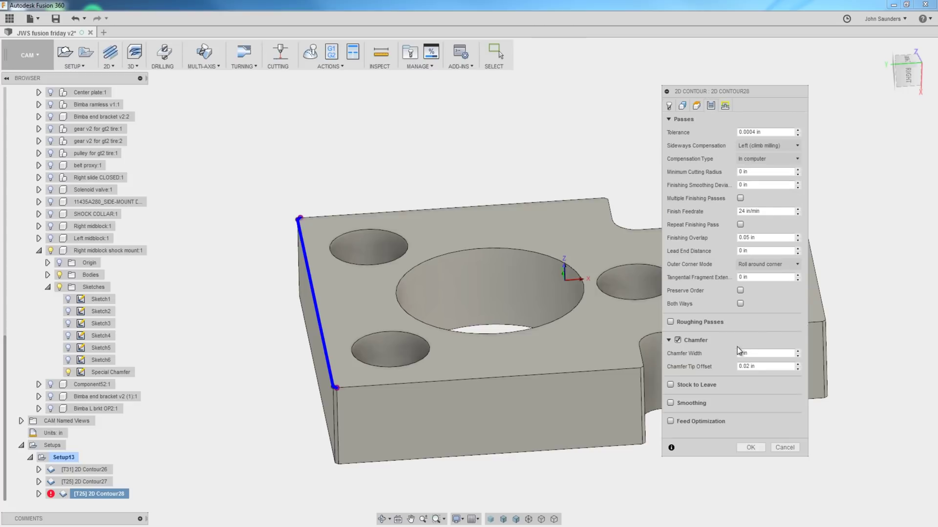
left_click_drag(762, 354, 707, 355)
type(".015")
left_click(750, 448)
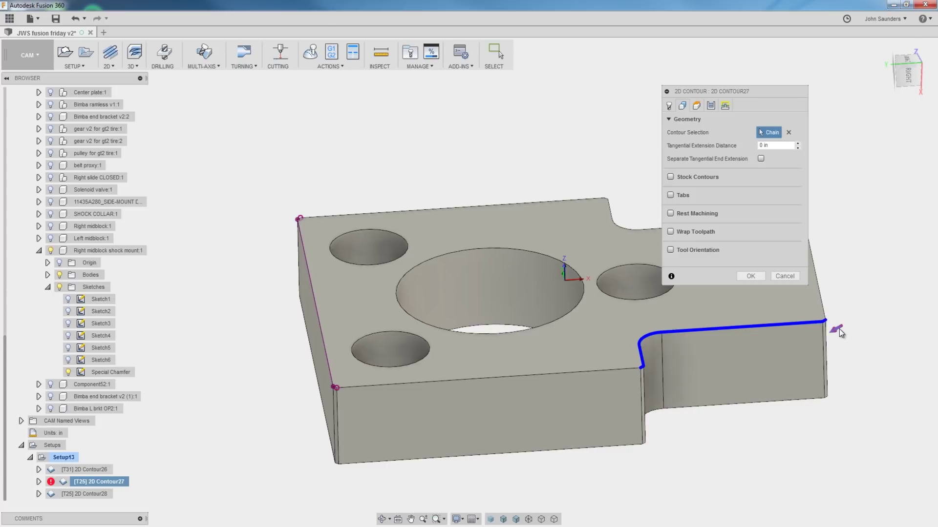
Step: Leave the 2D Contour27 settings without changes and select 2D Contour28 to review its toolpath
left_click(784, 277)
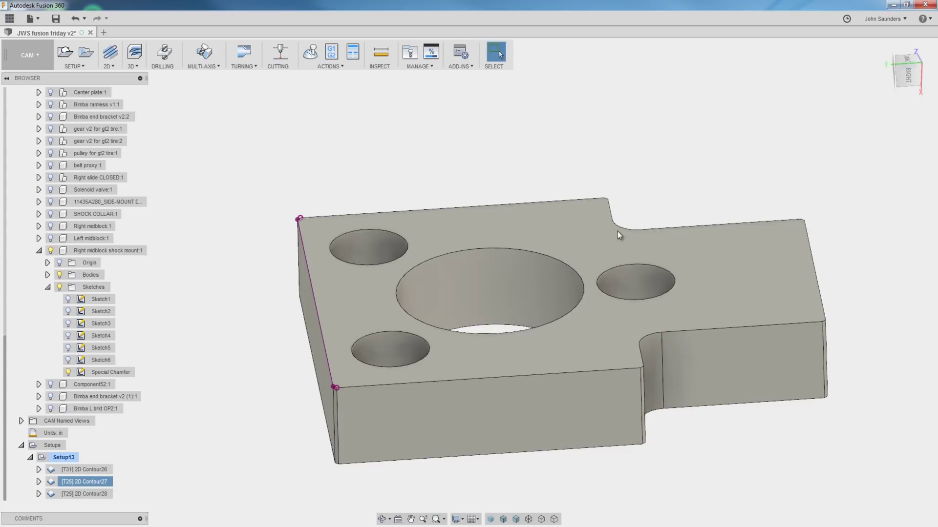
left_click(100, 494)
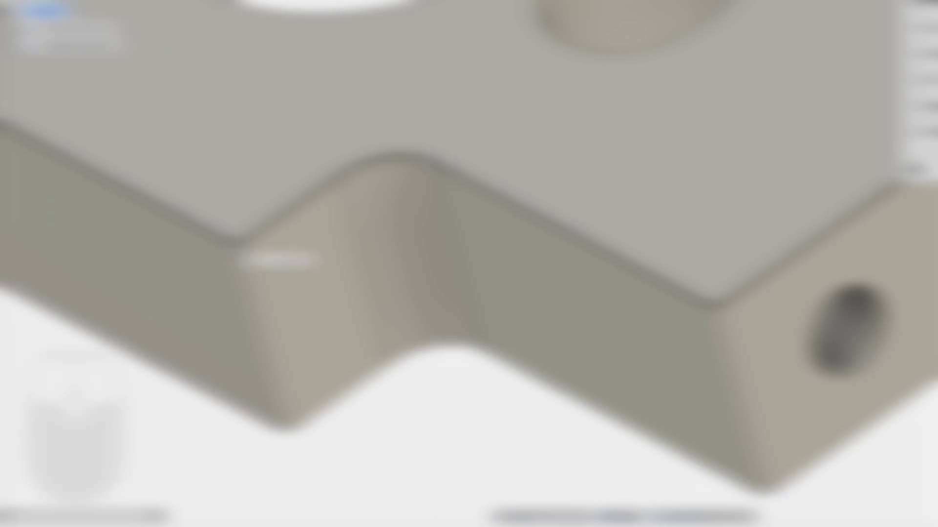
left_click(232, 243)
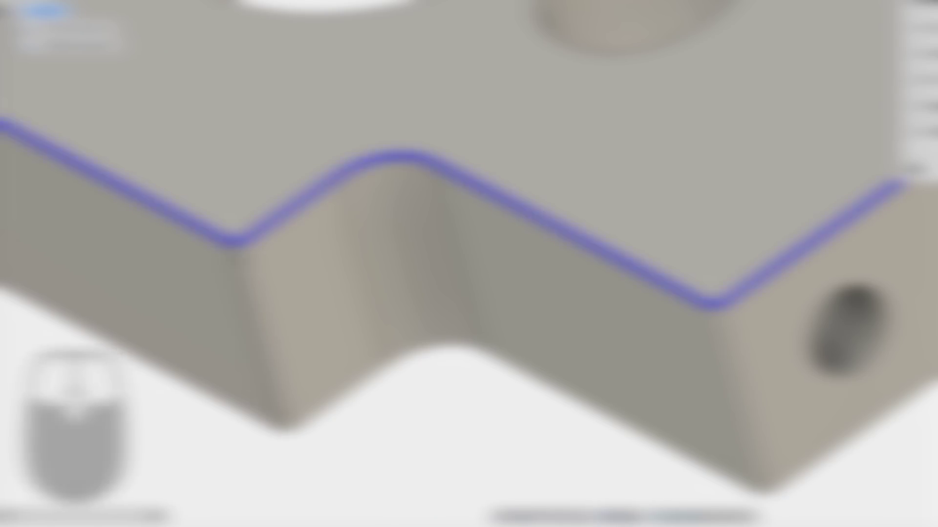
left_click(157, 469)
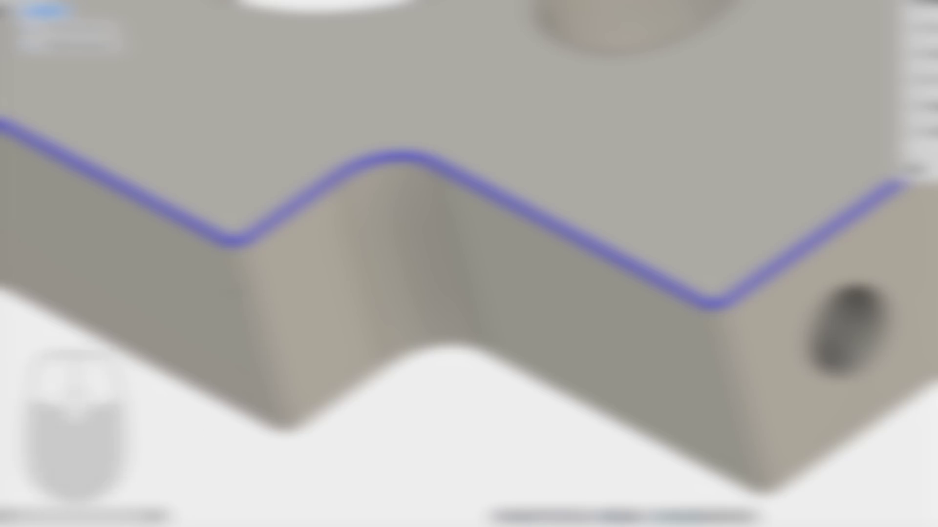
left_click(342, 279)
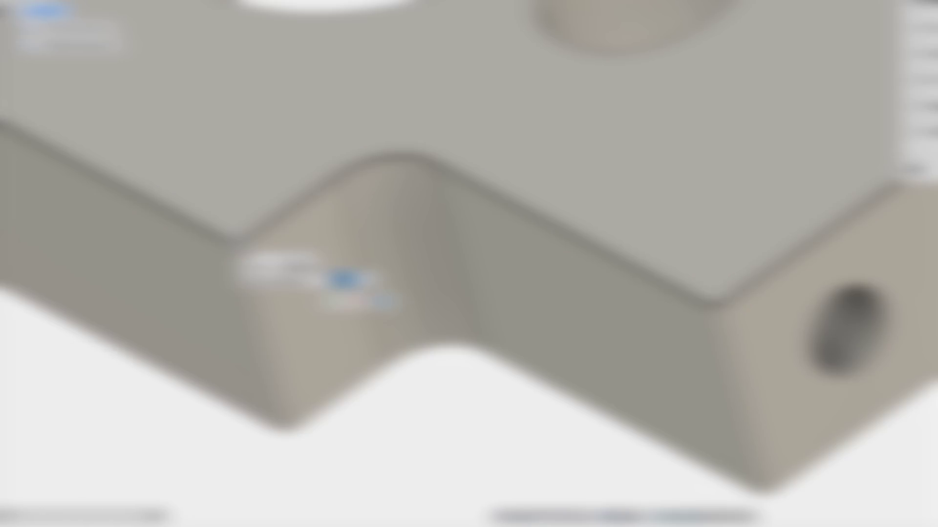